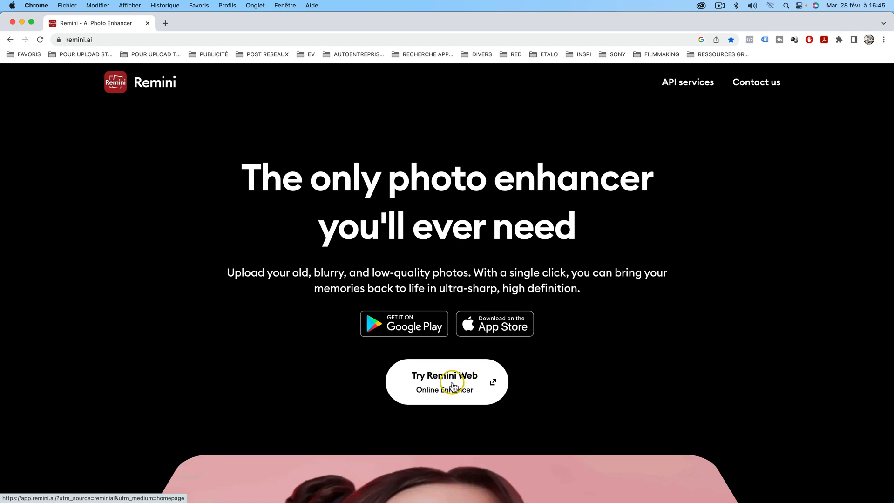
Open the Remini Web enhancer, upload Capture d'écran 2023-02-23 à 17.41.31.png, and compare the enhanced image with the original
click(465, 390)
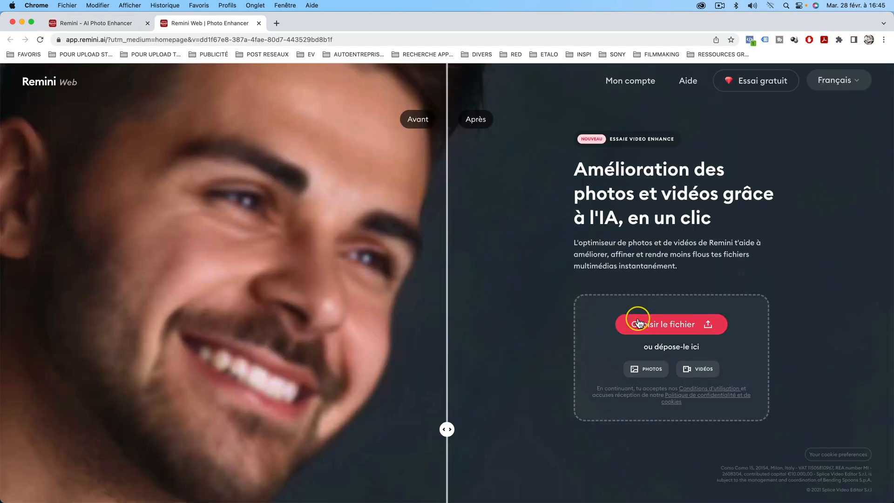
click(652, 324)
key(space)
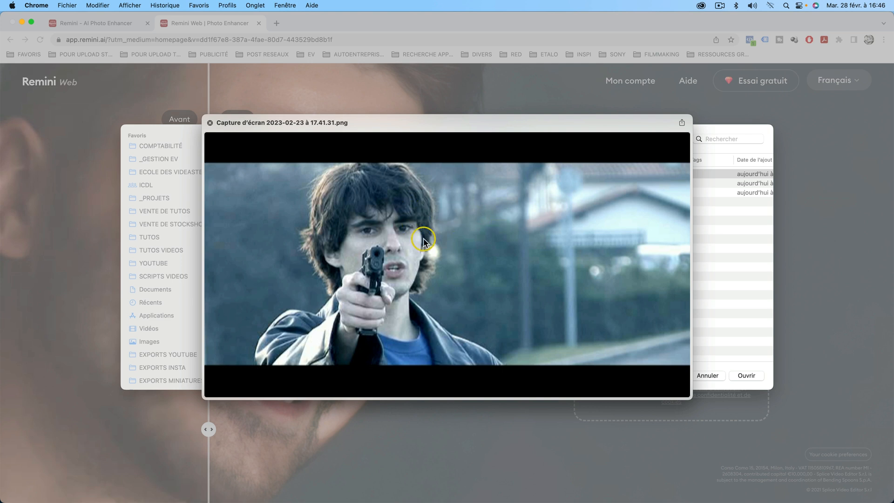
key(space)
click(747, 376)
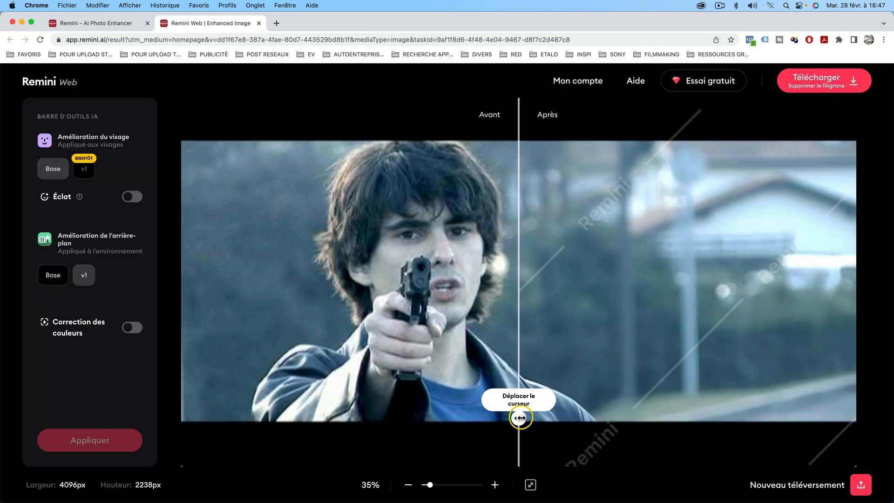
drag(520, 418, 346, 399)
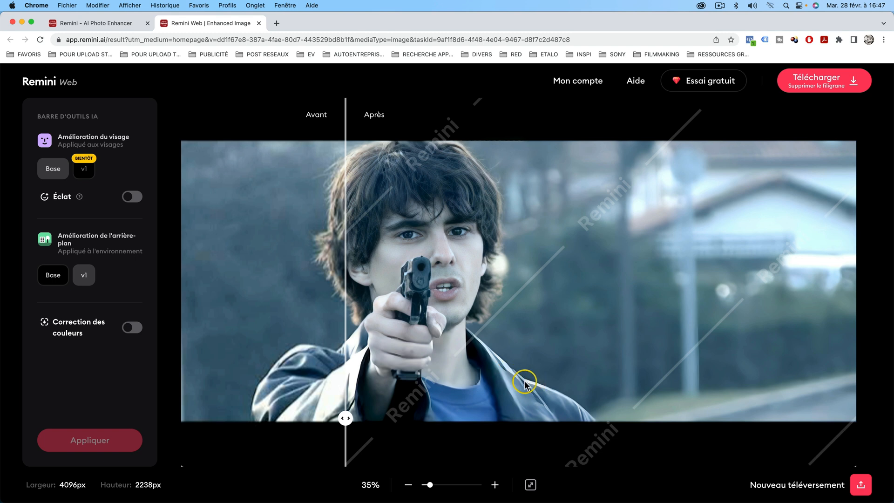
drag(346, 418, 226, 394)
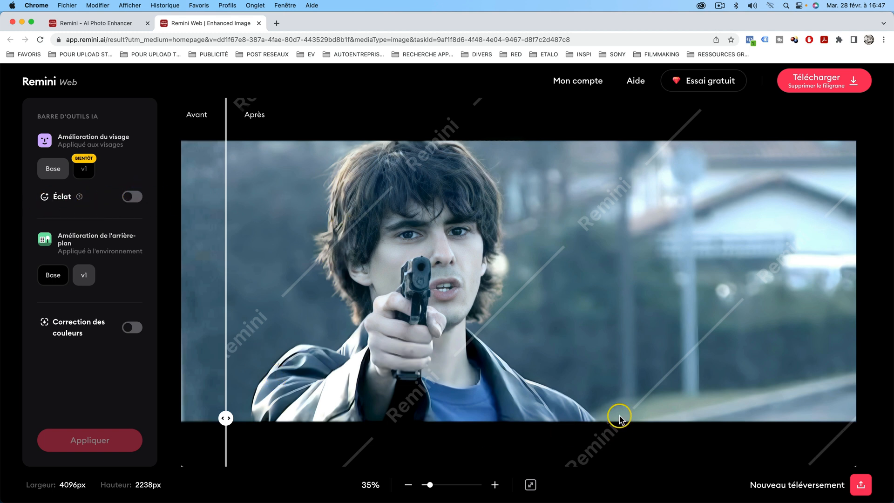
Check the available download file types and try to download the enhanced image as JPG 90%
click(821, 87)
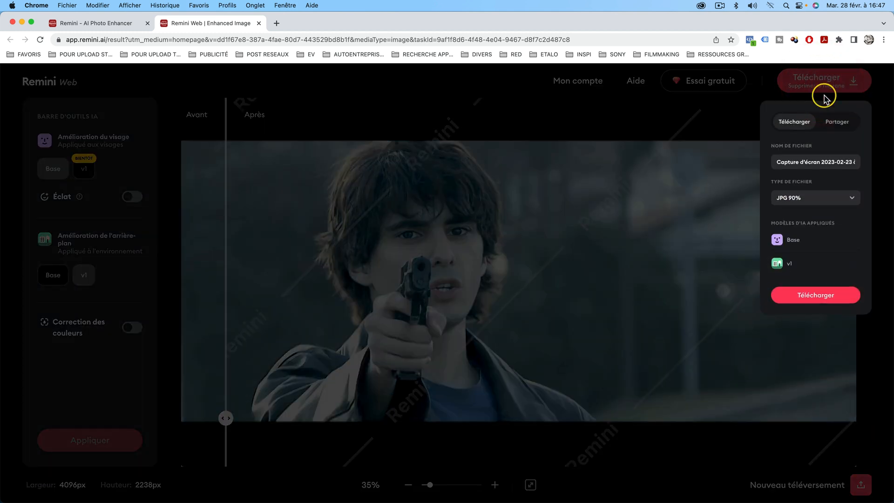
click(855, 197)
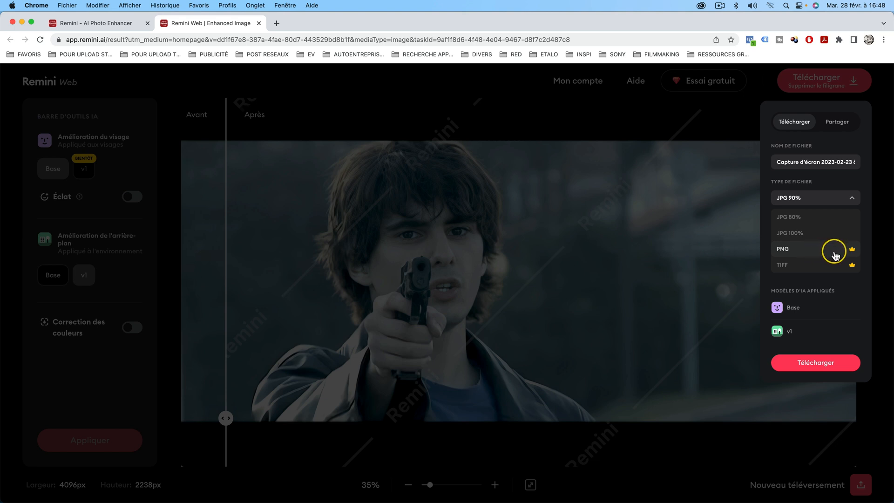
click(855, 182)
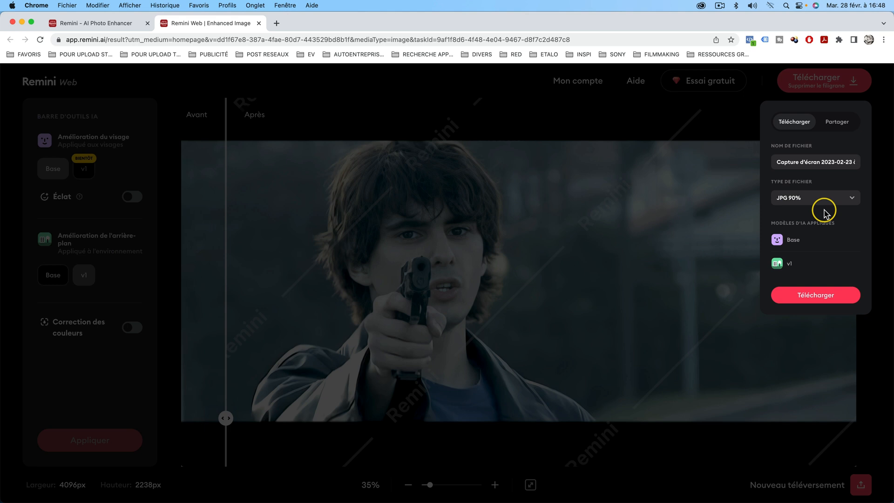
click(823, 295)
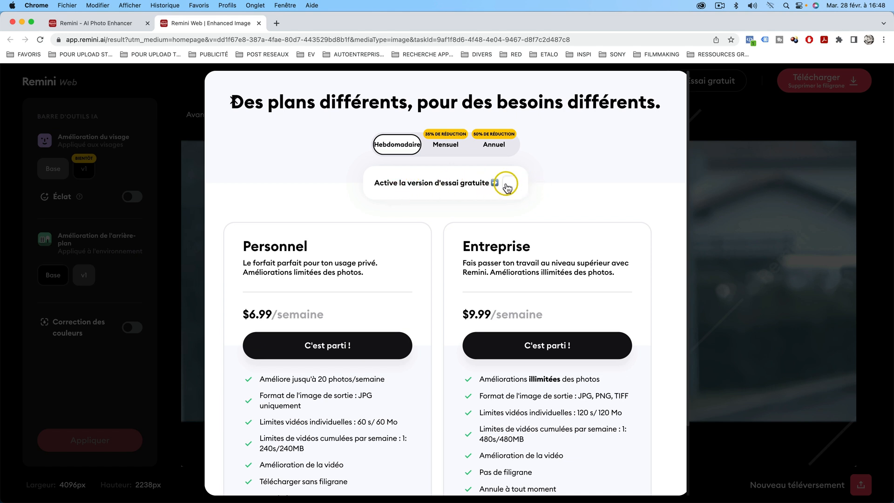
Review the weekly and monthly Personnel and Entreprise plans with the free trial option enabled, closing the plan offer when finished
click(510, 184)
scroll(435, 209, down, 3)
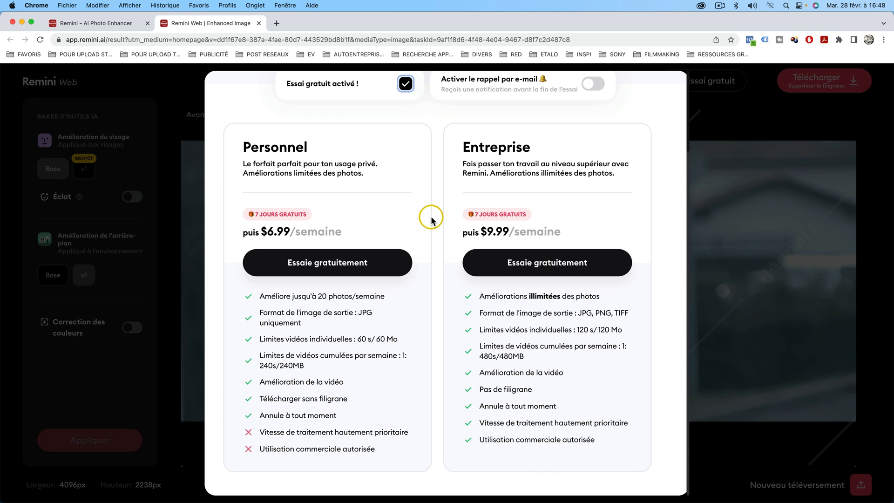
scroll(372, 224, up, 3)
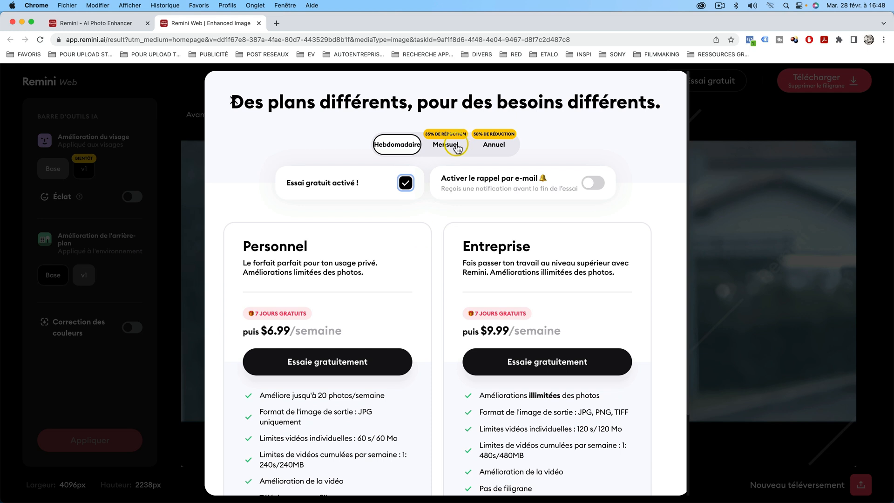
click(446, 148)
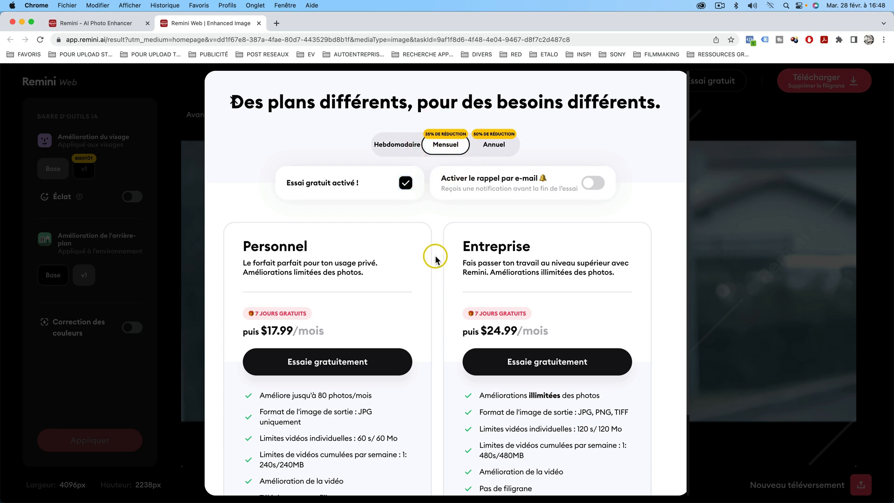
scroll(436, 257, down, 1)
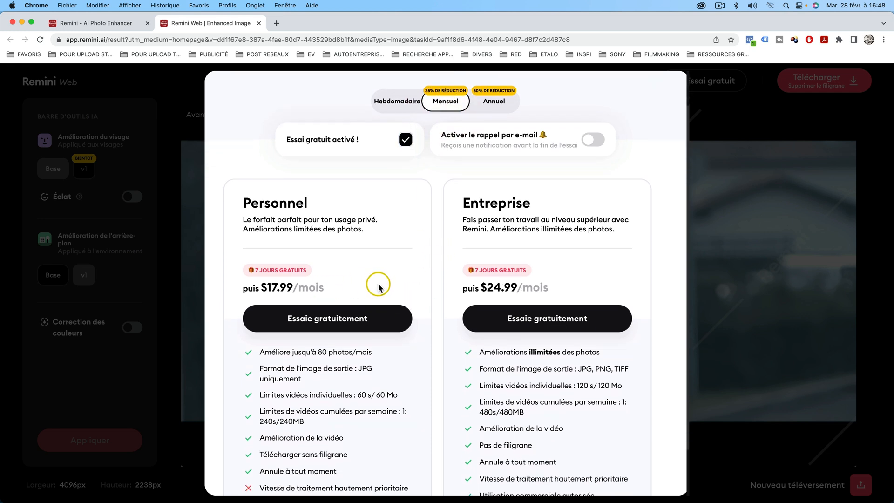
scroll(415, 266, down, 1)
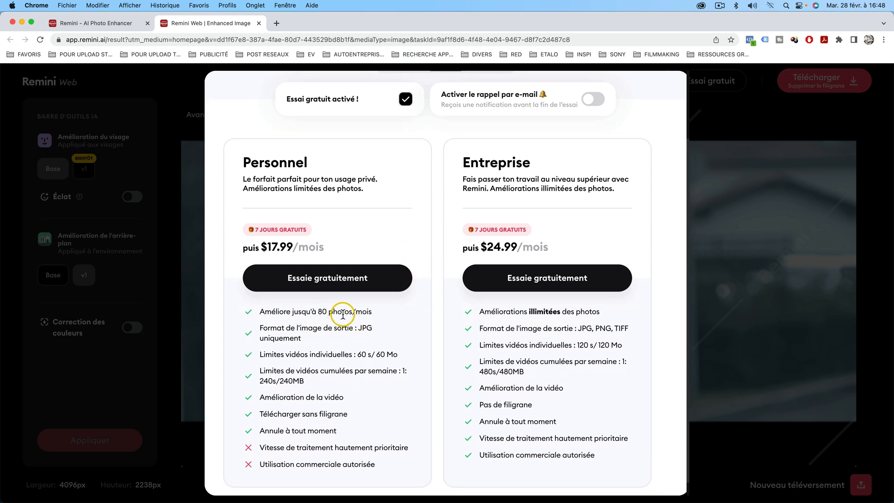
scroll(418, 229, up, 2)
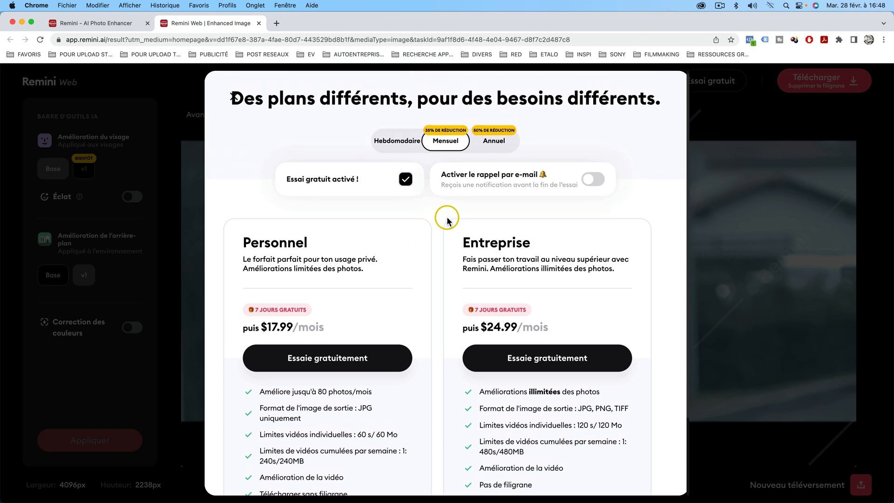
click(753, 132)
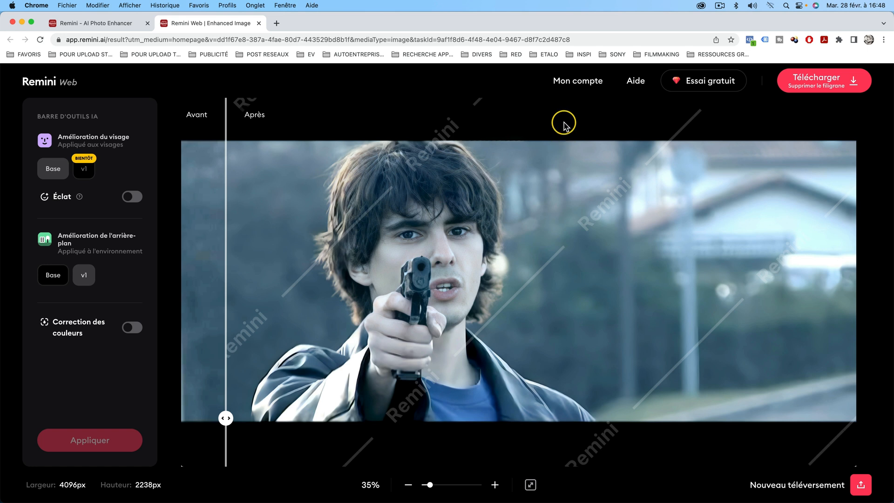
click(805, 488)
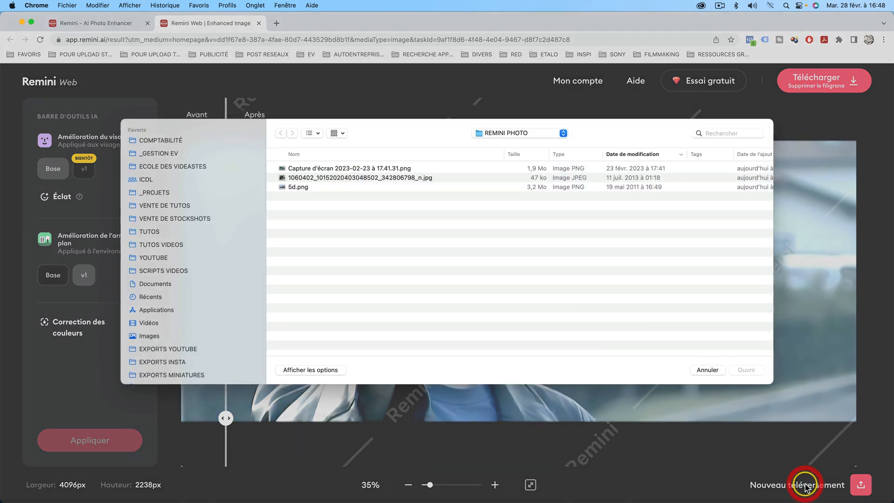
key(space)
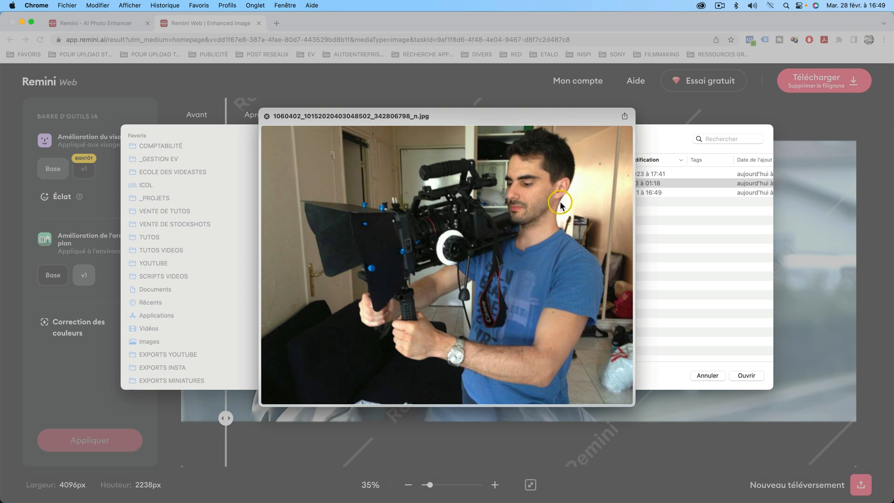
key(space)
key(Return)
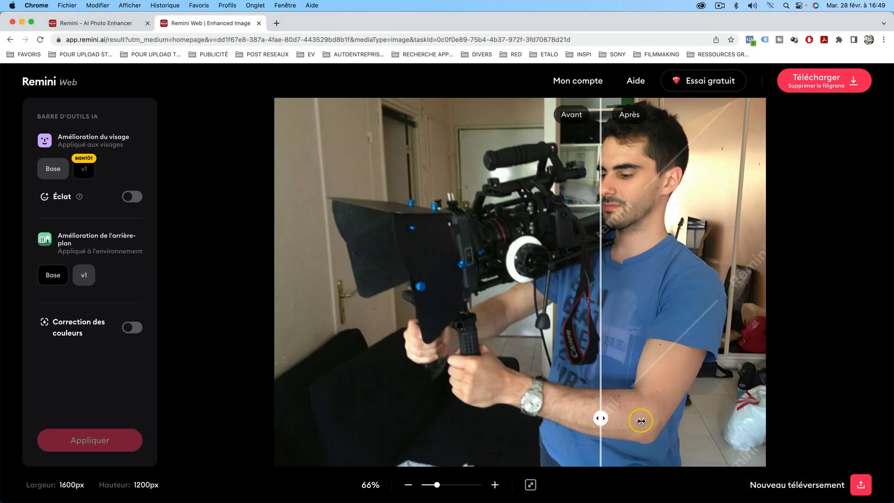
Compare the original and enhanced versions of the camera operator photo by sweeping the before/after divider across it
drag(641, 420, 711, 416)
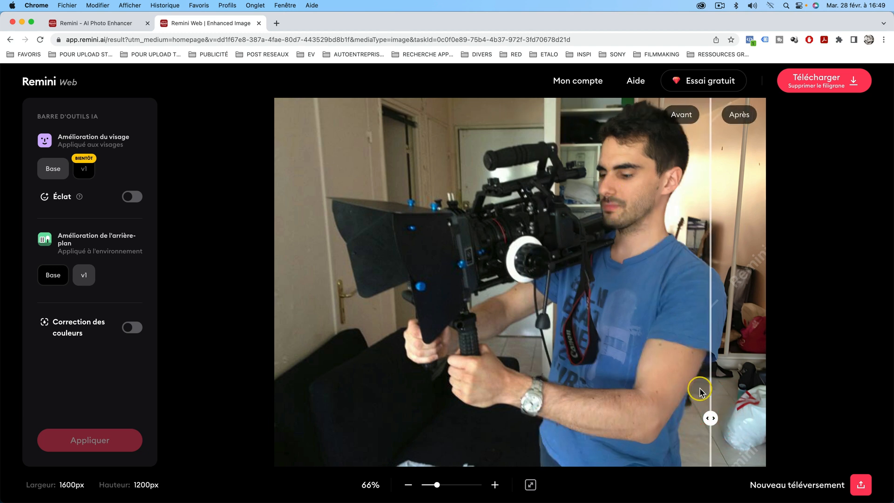
drag(710, 418, 575, 417)
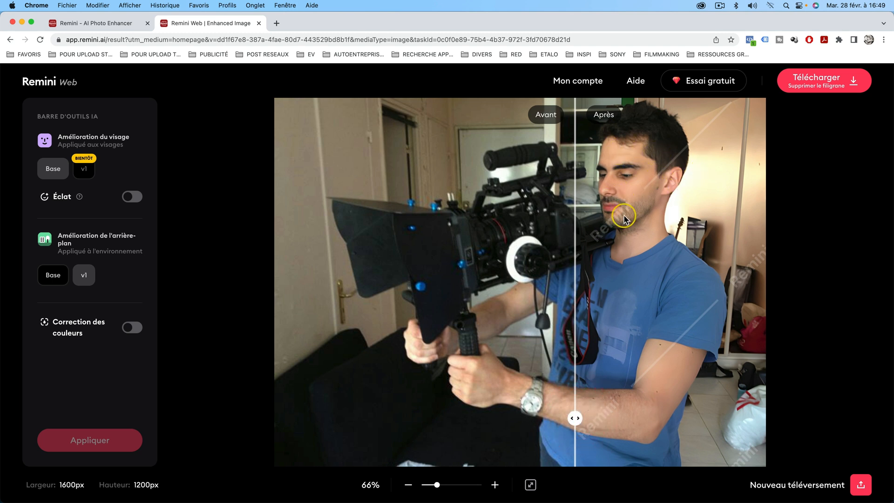
drag(575, 415, 308, 417)
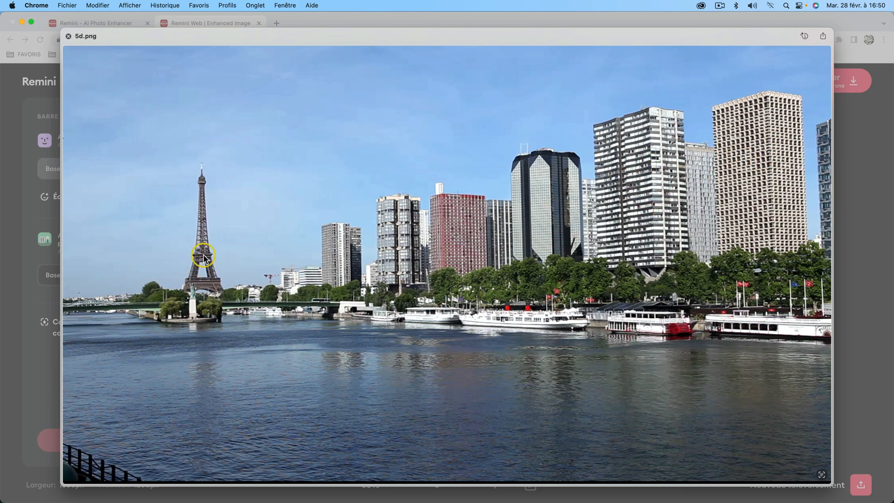
Finish previewing 5d.png and upload it for enhancement
key(space)
key(Return)
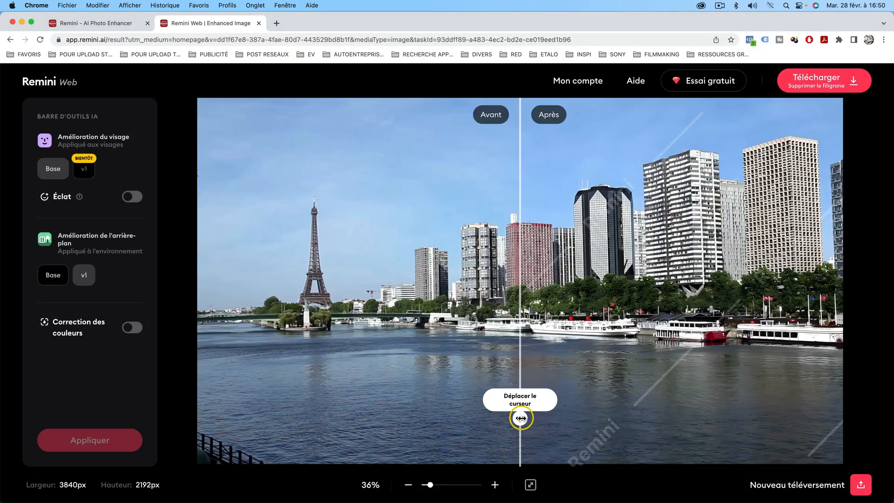
Compare the original and enhanced Eiffel Tower river view, sweeping the before/after divider across the tower, buildings and water
drag(521, 418, 460, 372)
click(503, 359)
drag(501, 417, 710, 400)
drag(754, 398, 272, 398)
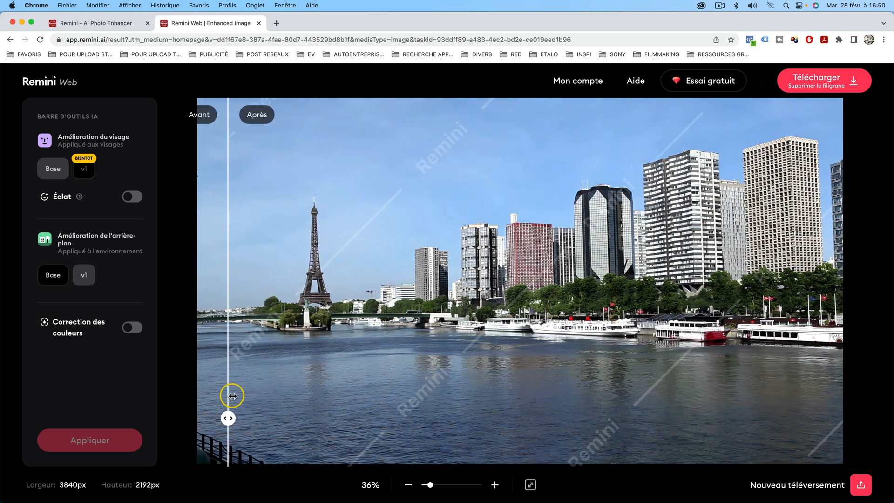
drag(205, 405, 316, 418)
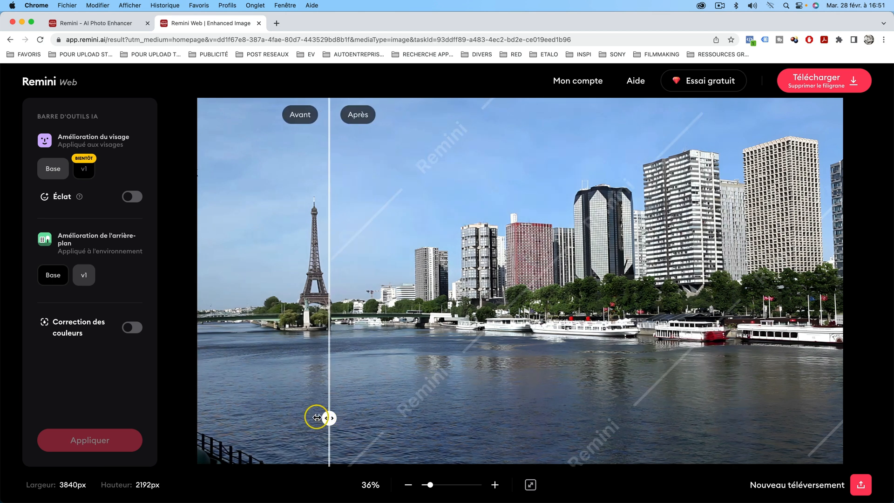
drag(237, 416, 661, 418)
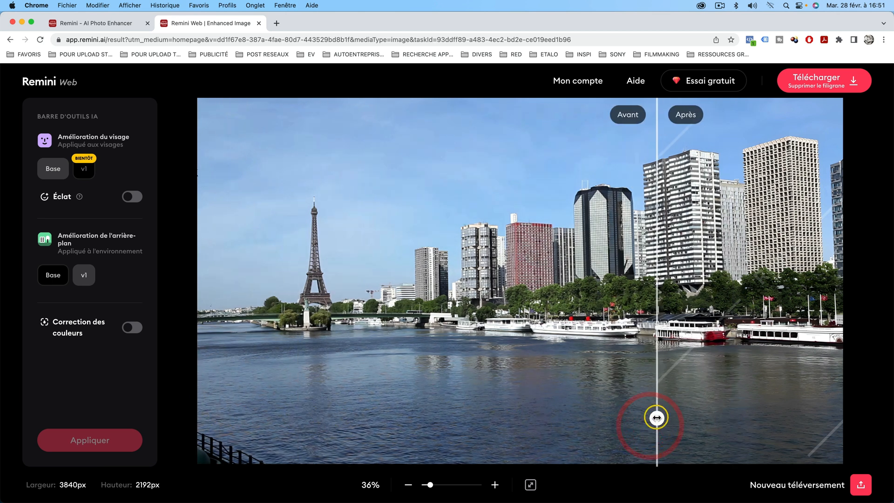
drag(597, 422, 339, 418)
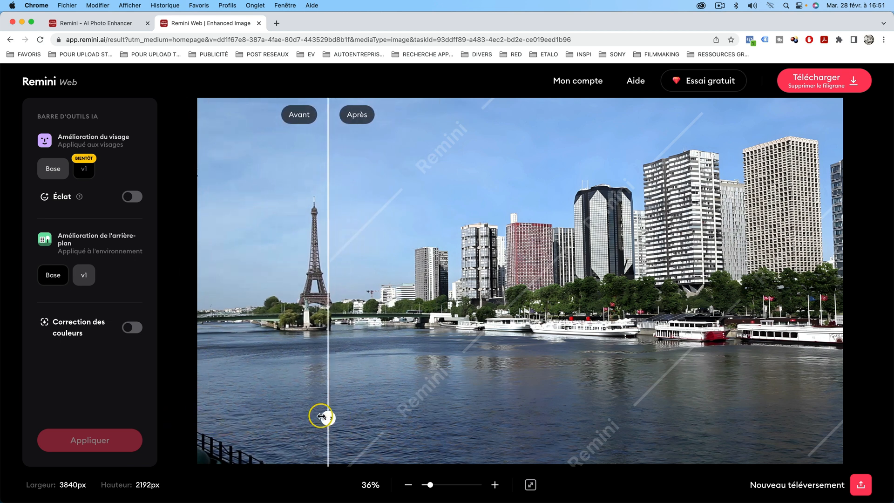
drag(247, 413, 554, 306)
drag(587, 418, 537, 410)
drag(468, 406, 528, 424)
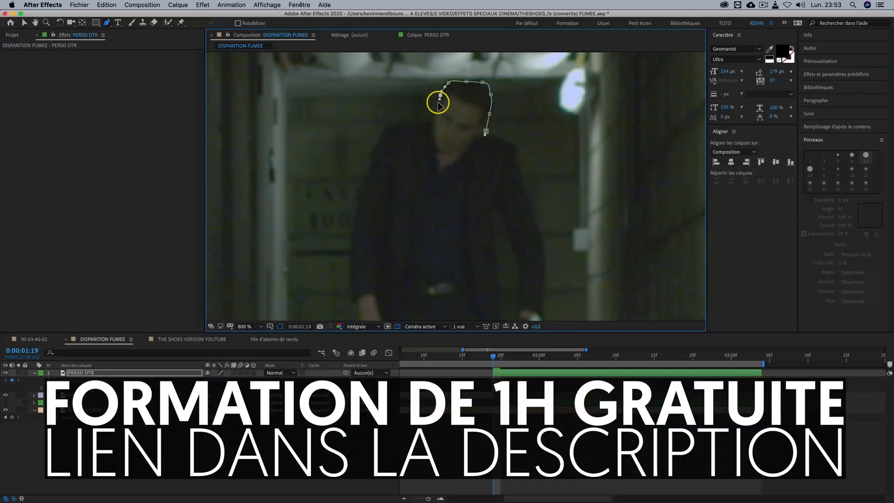
click(395, 300)
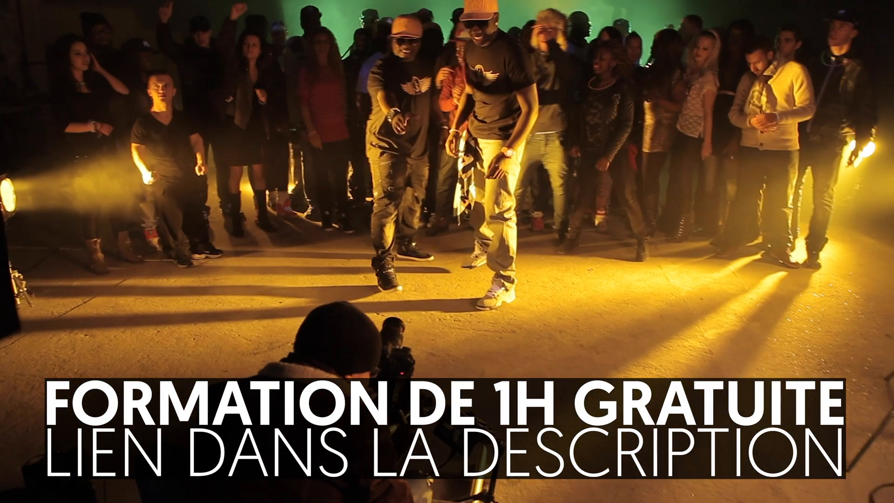